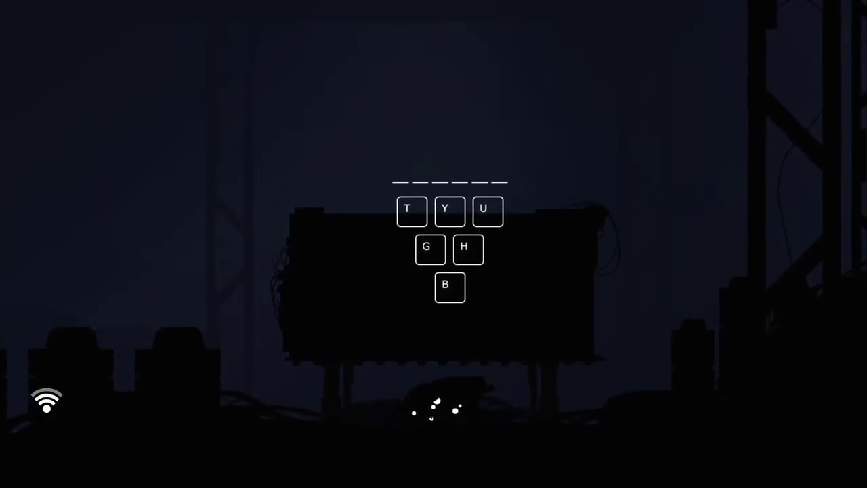
Enter the keypad code starting B, H, T, G and submit it with Shift.
key(b)
key(h)
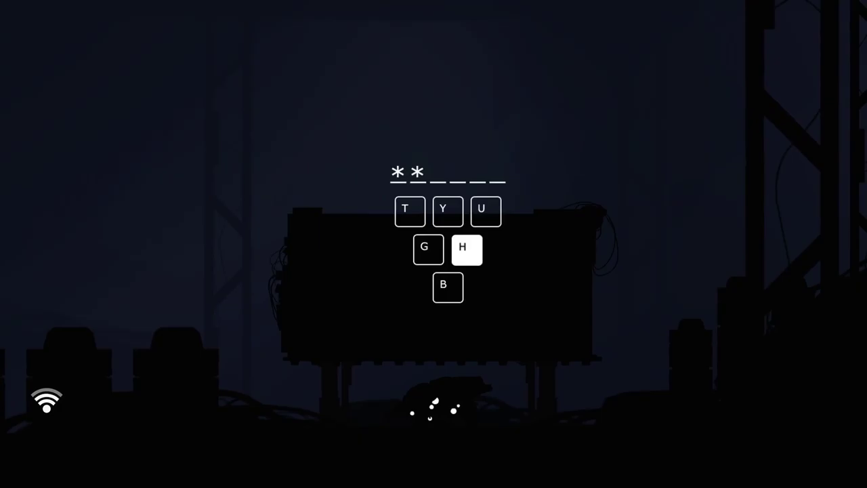
key(t)
key(g)
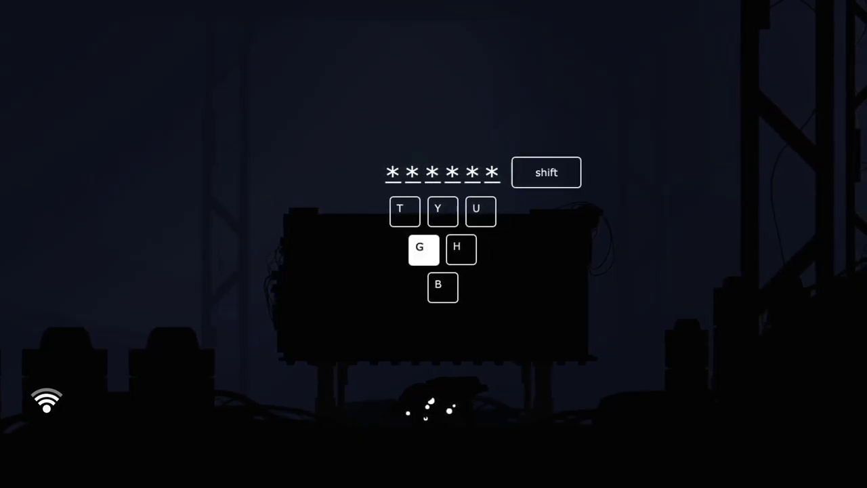
key(shift)
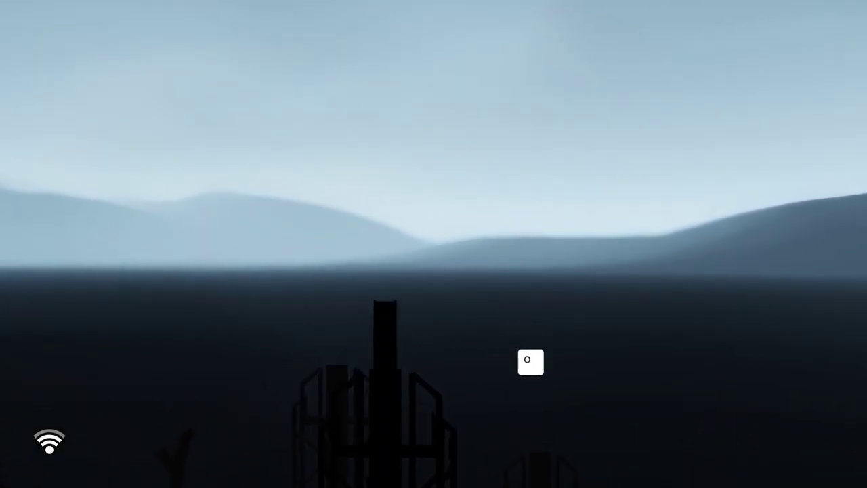
Climb to the tower top with Shift+S and extend the antennas with X.
key(shift+s)
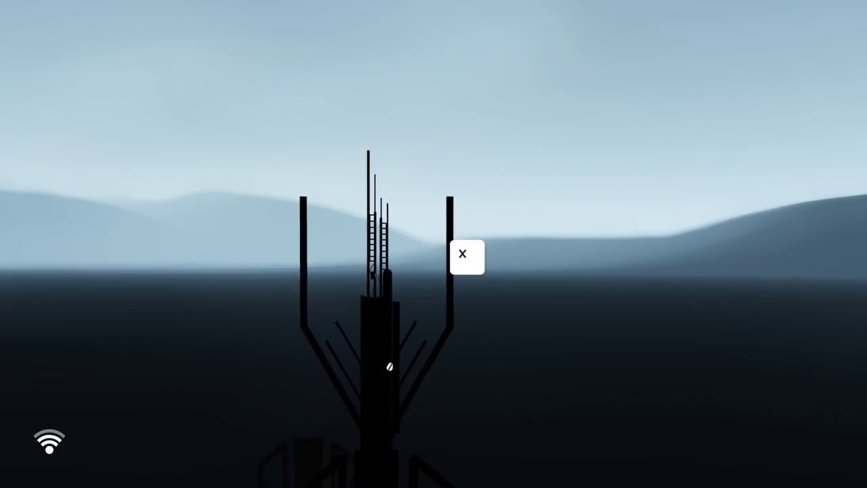
key(x)
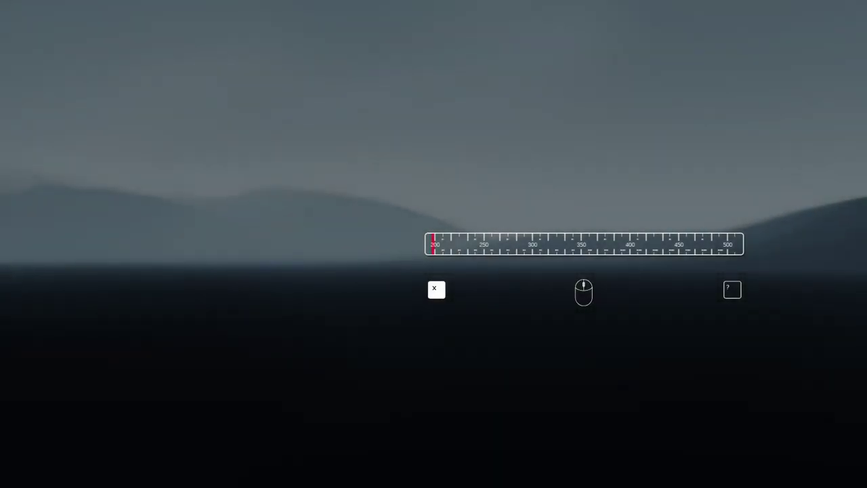
Slide the frequency dial from 200 until the red marker sits near 440.
key(x)
key(x)
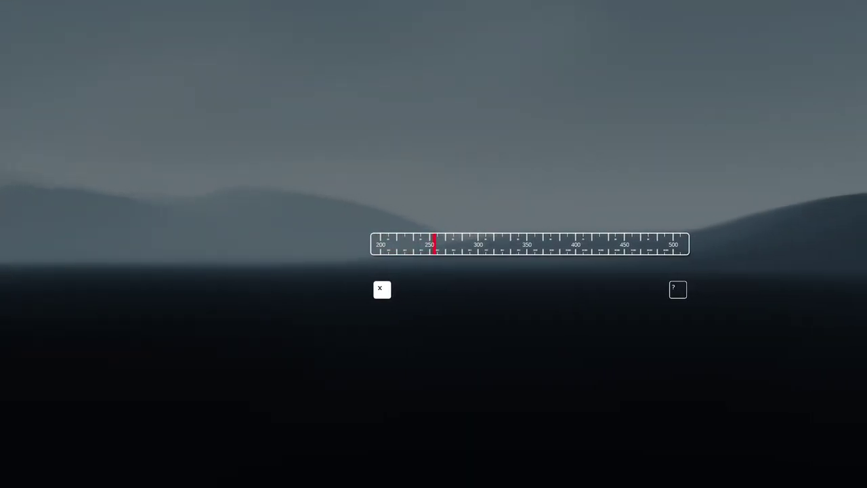
key(x)
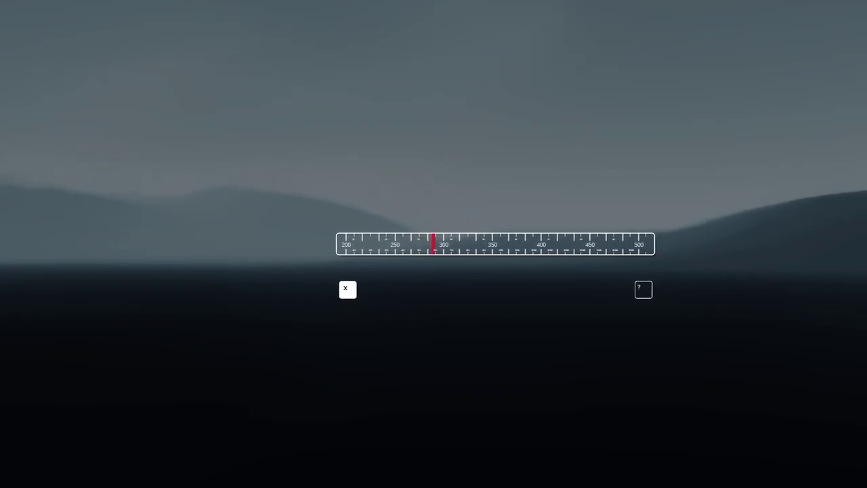
key(x)
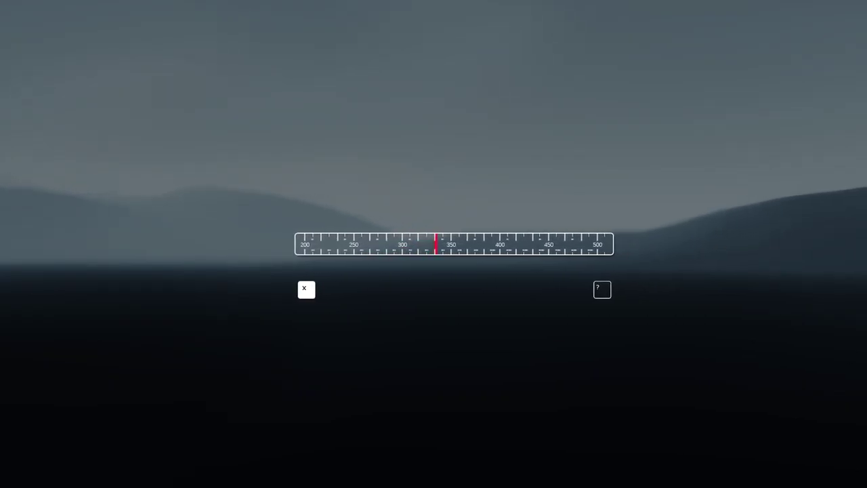
key(x)
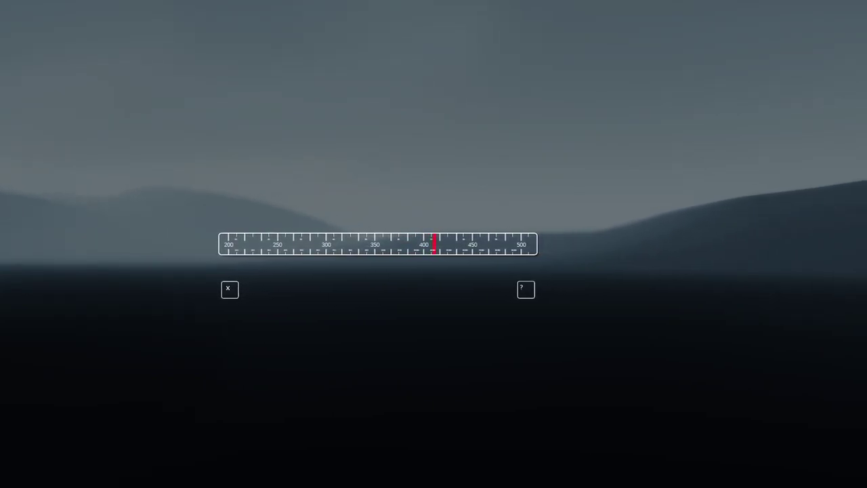
key(x)
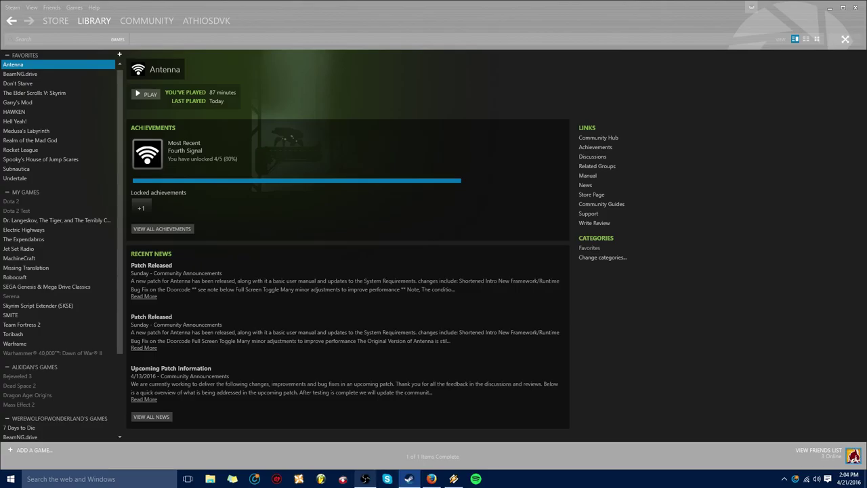
click(365, 479)
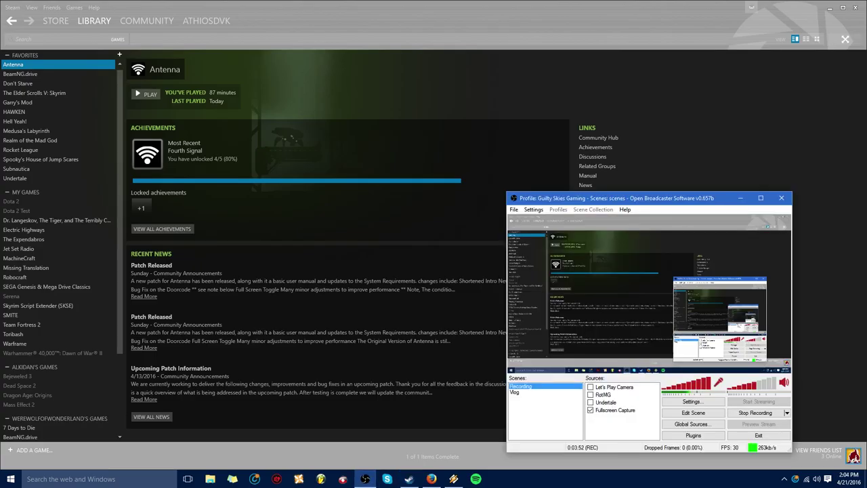
click(741, 197)
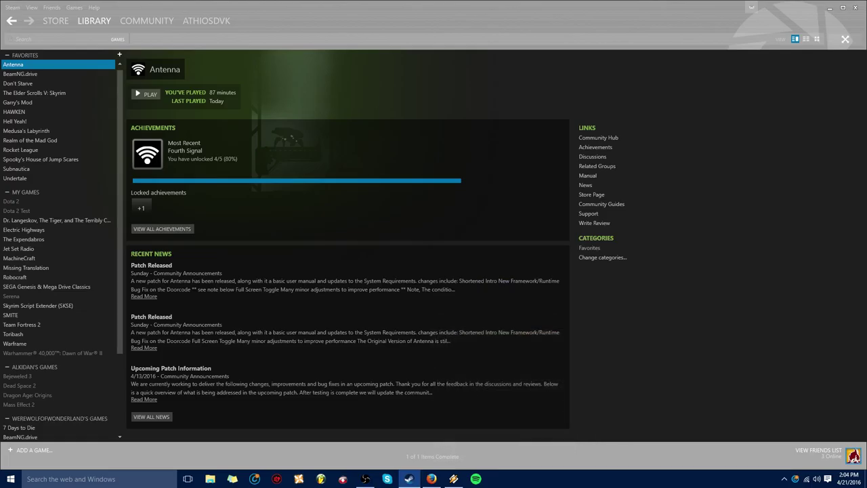